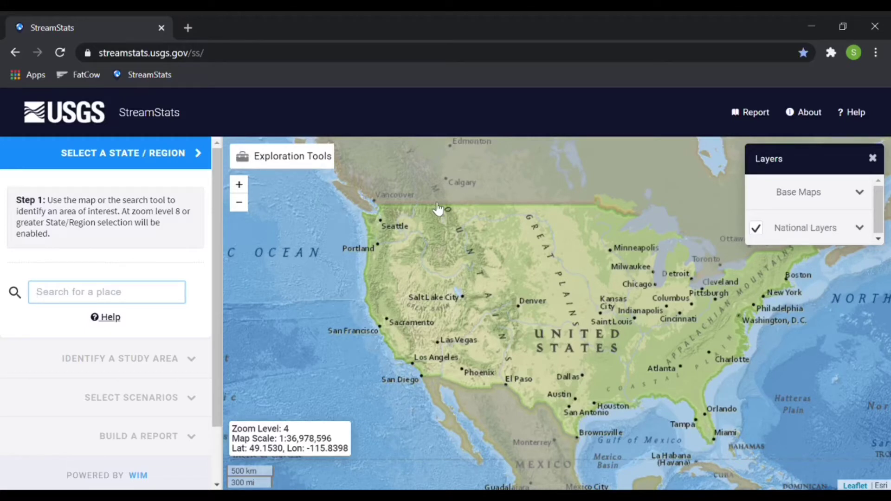
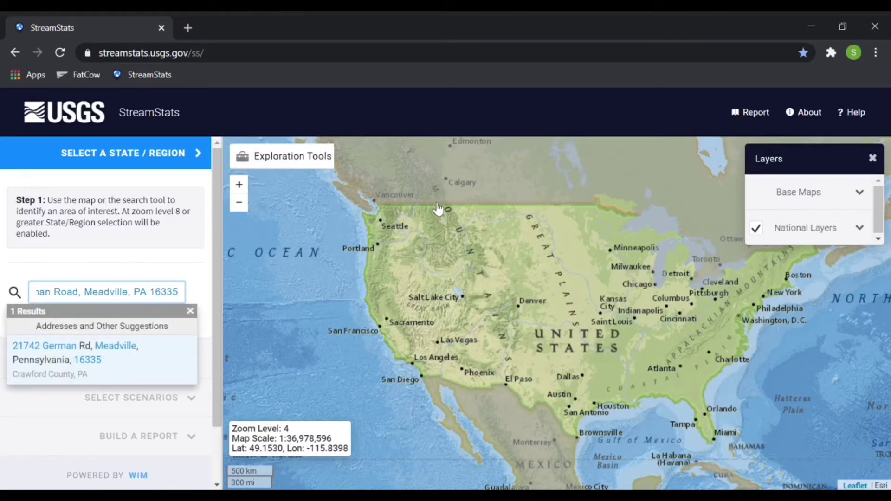
Search for the project site's street address in Meadville, PA 16335 and zoom the map to it.
click(127, 353)
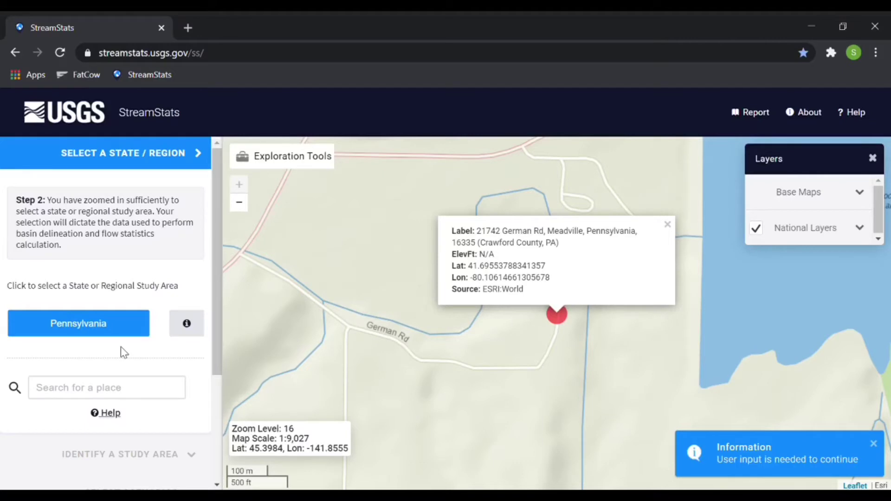
Switch the base map to Imagery, then collapse Base Maps and close the Layers panel.
click(849, 196)
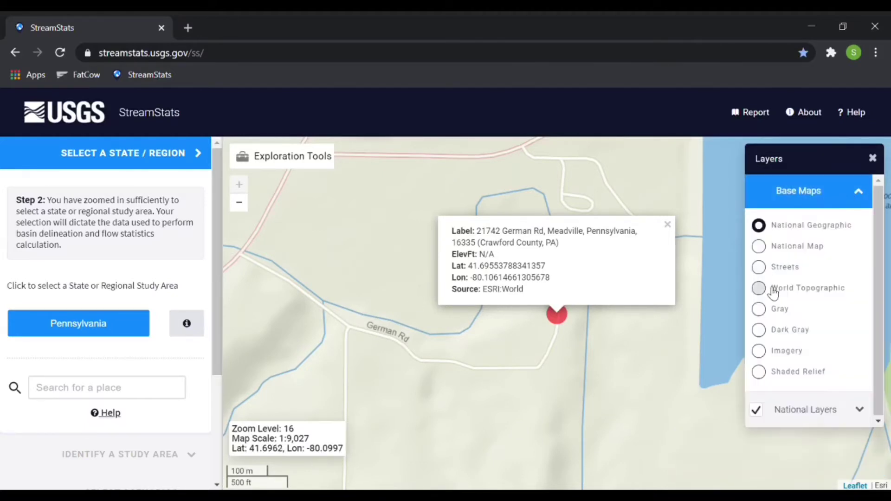
click(759, 352)
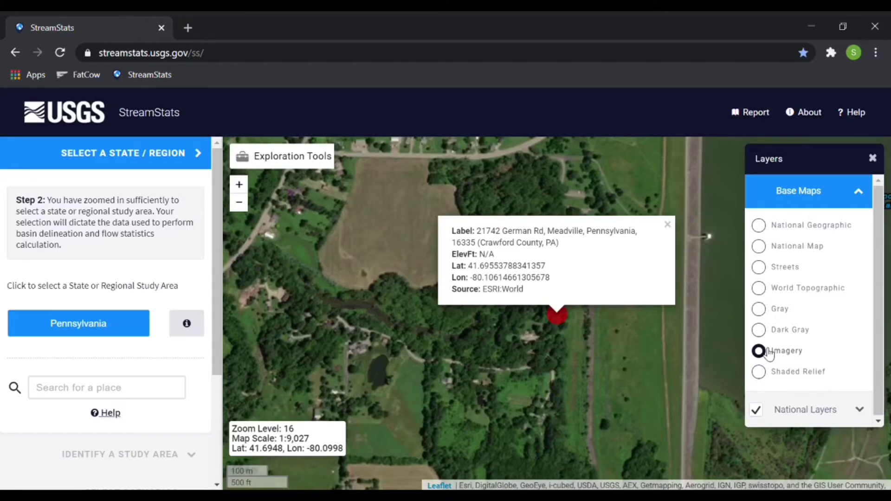
click(859, 192)
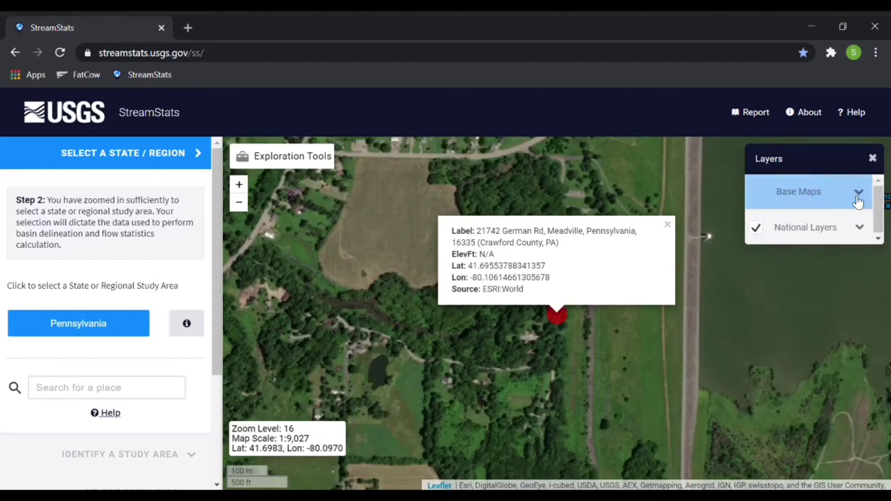
click(876, 161)
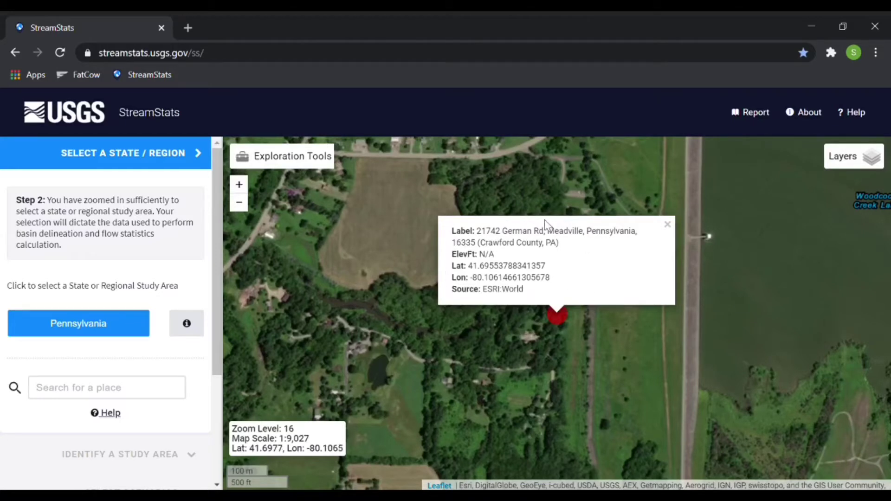
Pick Pennsylvania as the study area and delineate from stream point 41.69685, -80.10812, which fails.
click(668, 225)
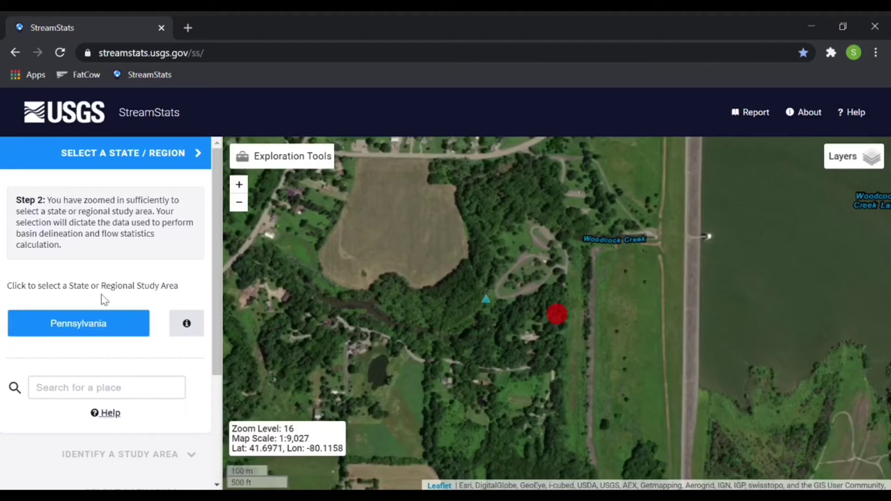
click(85, 322)
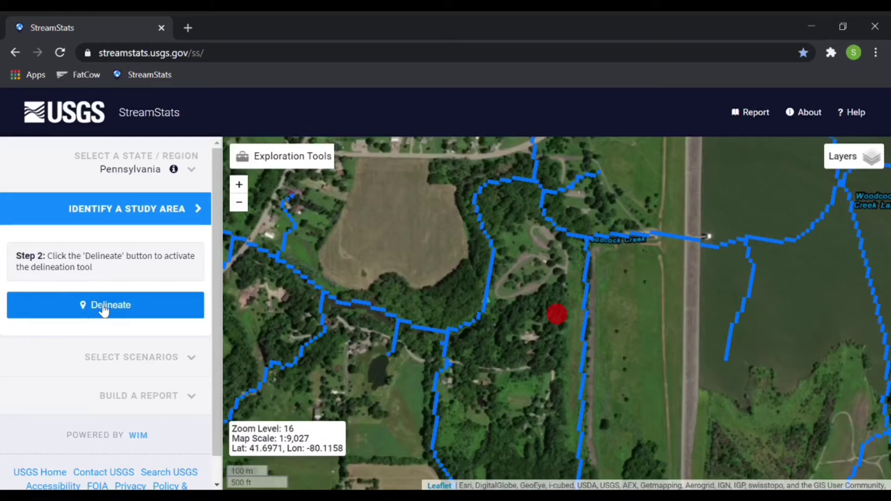
click(102, 308)
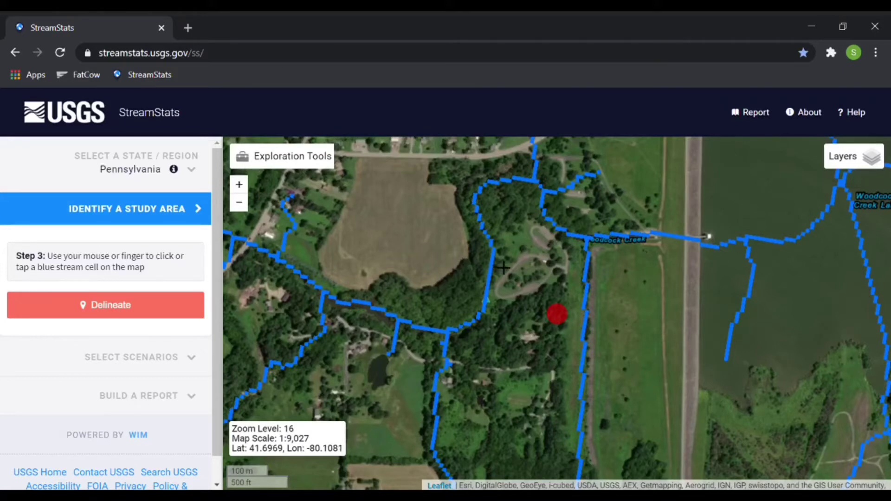
click(494, 253)
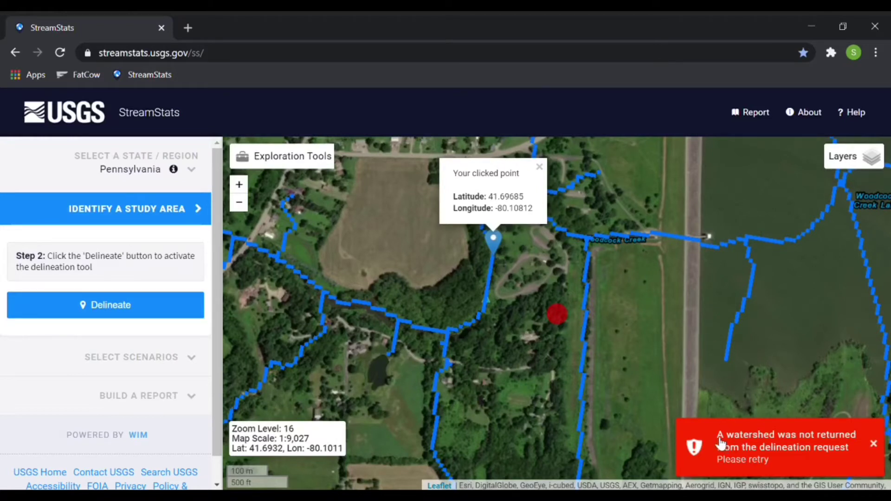
Dismiss the error, zoom in one level, and delineate again from a stream cell.
click(876, 444)
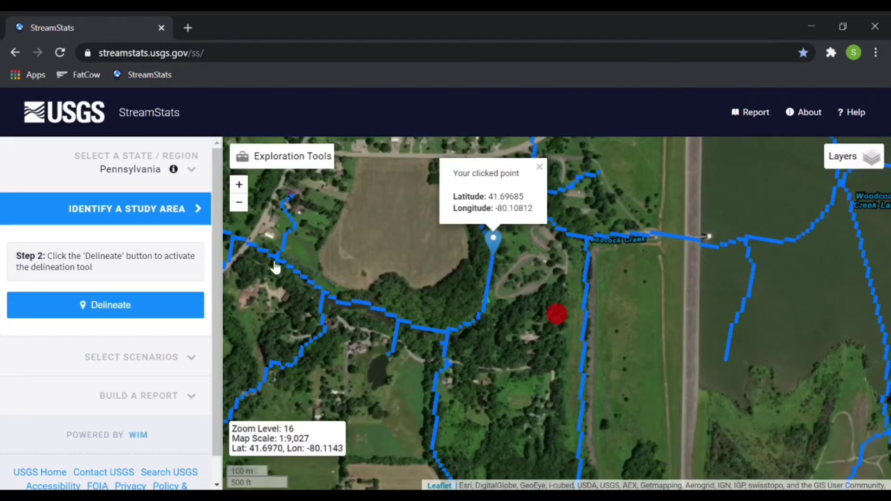
click(140, 307)
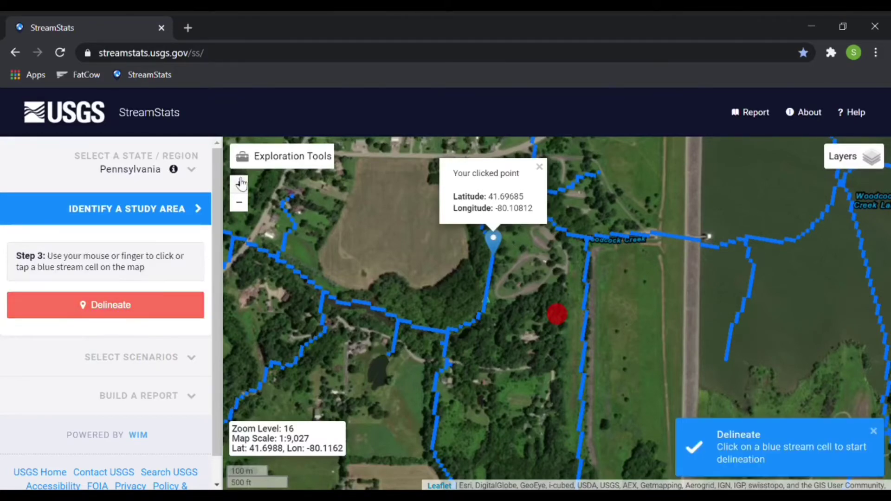
click(243, 187)
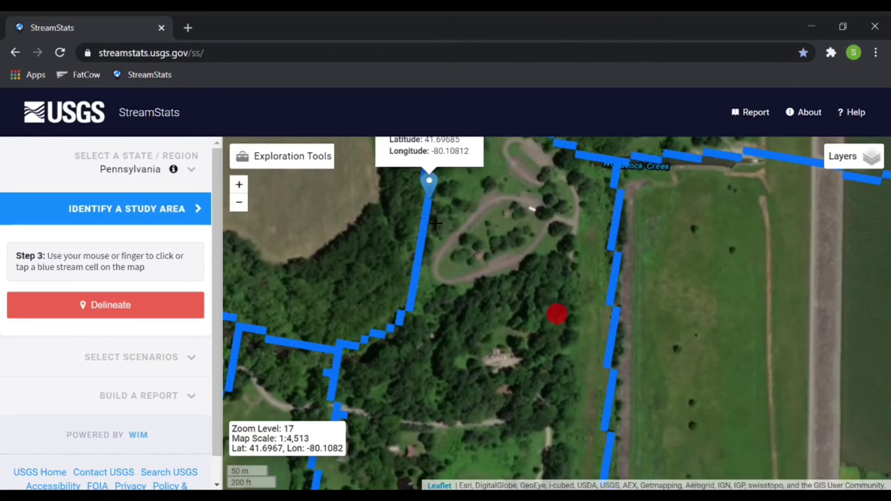
click(430, 216)
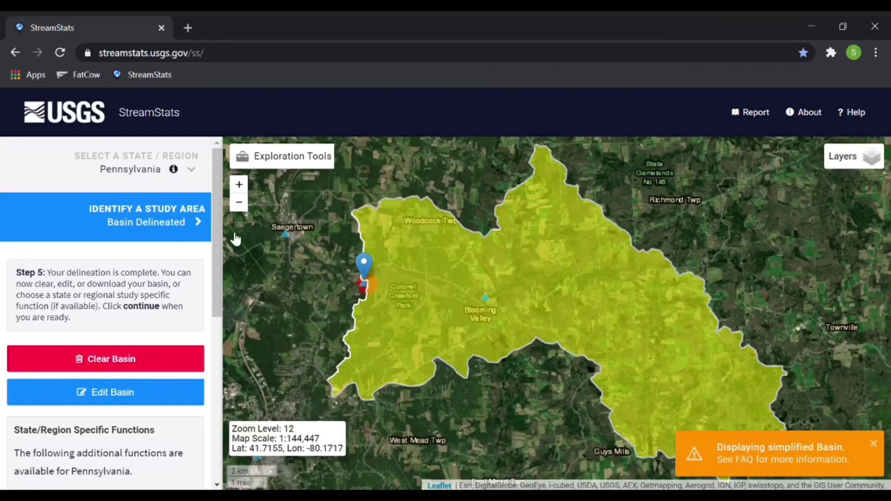
Continue past the delineated Blooming Valley basin to the Select Scenarios step.
scroll(212, 236, down, 1)
drag(212, 263, 209, 372)
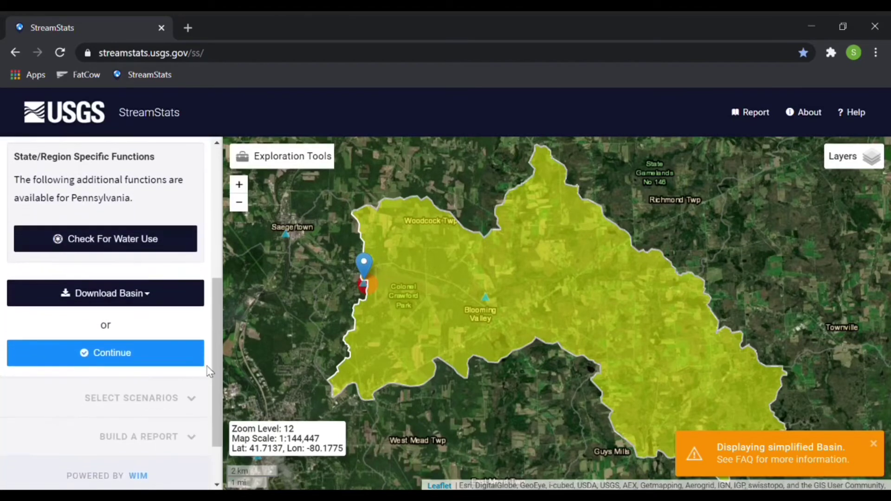
click(111, 352)
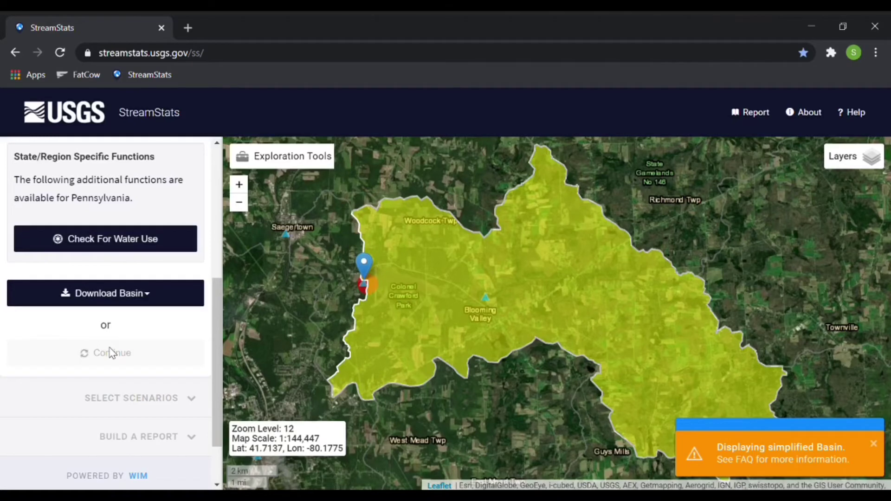
click(110, 353)
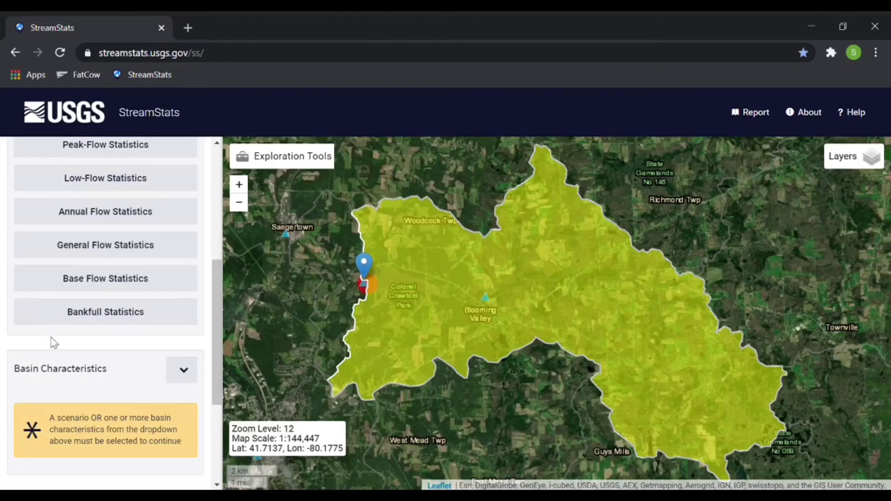
Expand Basin Characteristics and tick only DRNAREA, the drainage area parameter.
click(181, 384)
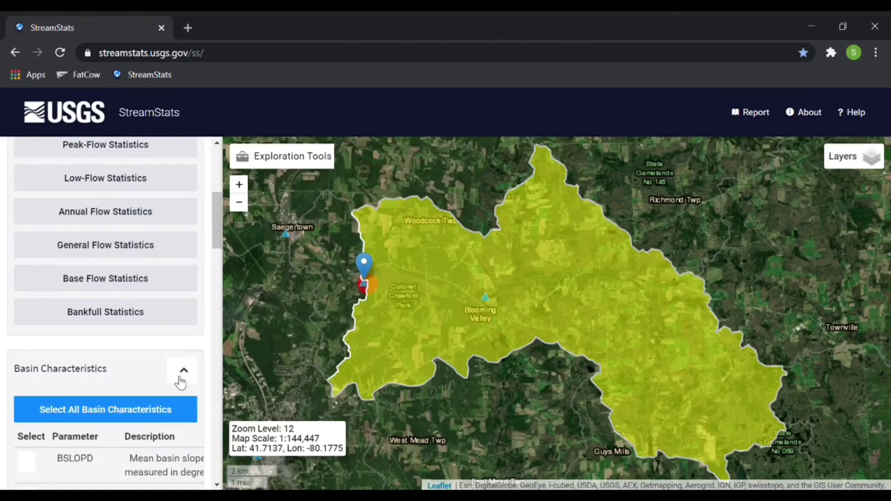
drag(216, 225, 216, 253)
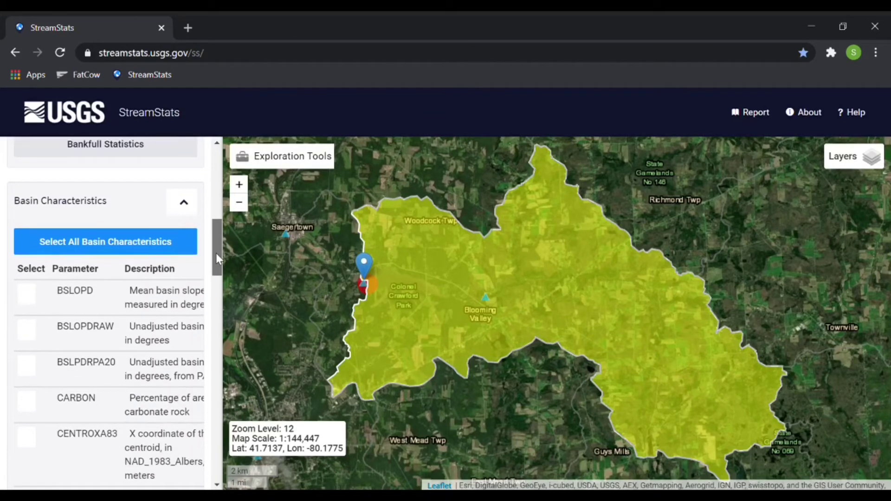
drag(216, 253, 212, 289)
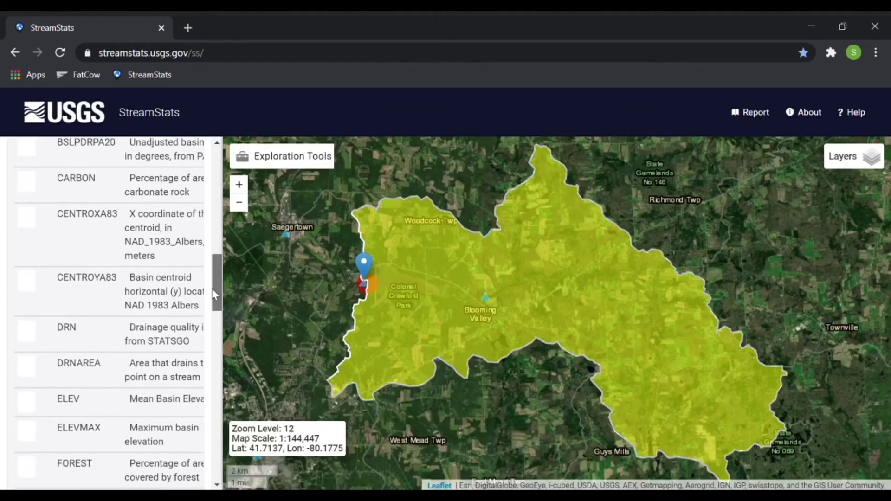
click(26, 367)
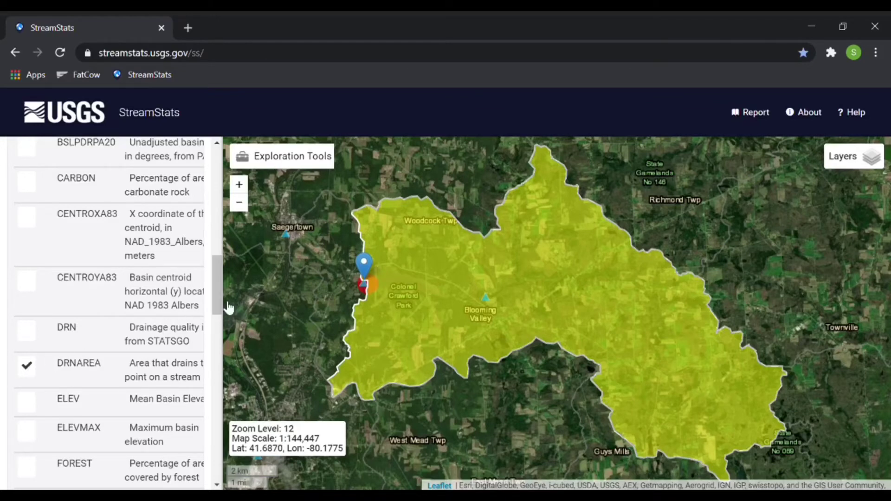
drag(215, 295, 215, 448)
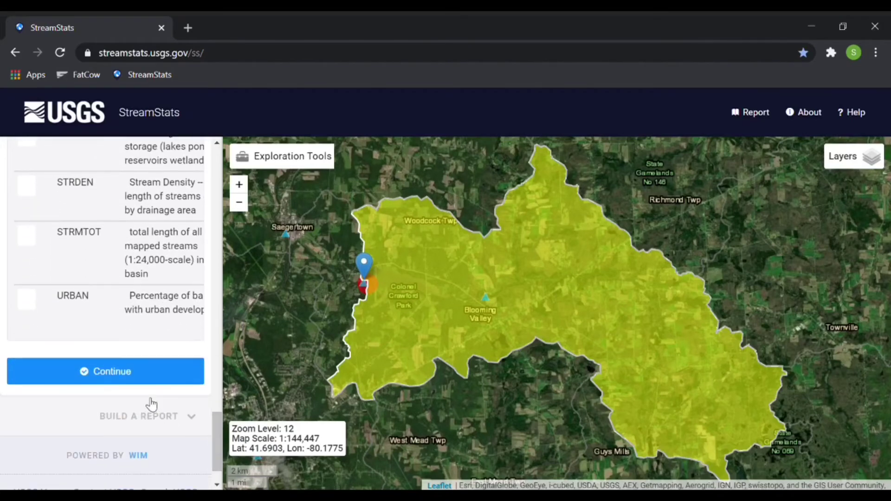
Calculate DRNAREA and open the Basin Characteristics Report builder for region PA.
click(141, 379)
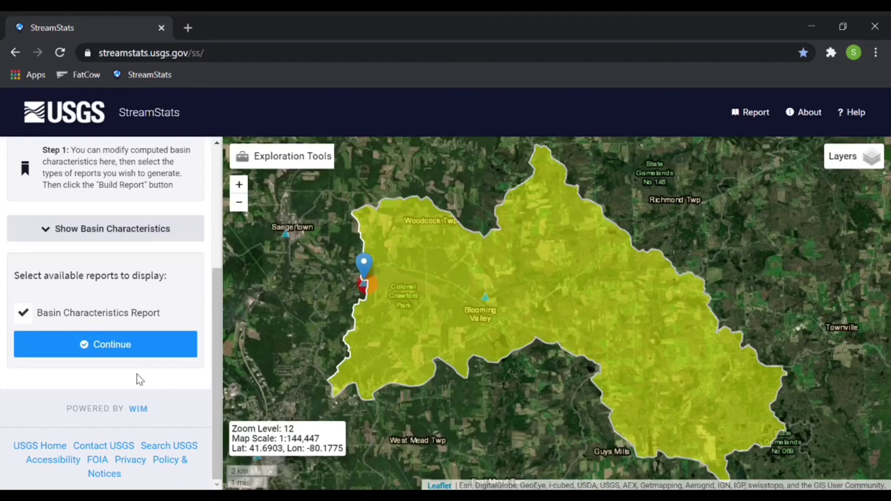
click(114, 353)
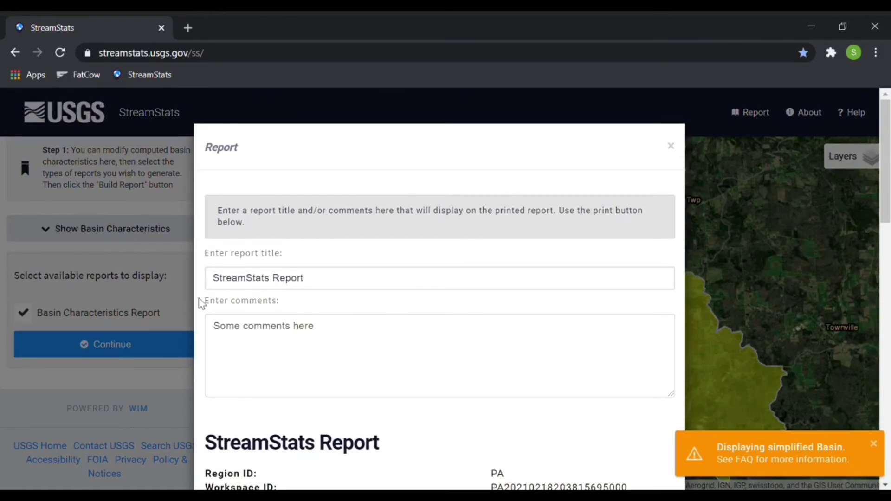
Insert 'CCCD Streambank Stabilization' at the start of the 'StreamStats Report' title.
click(222, 285)
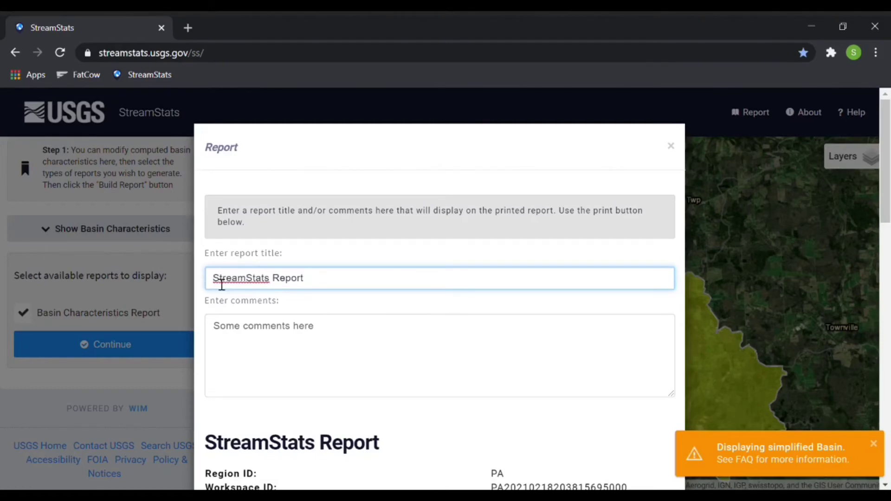
text(CCCD )
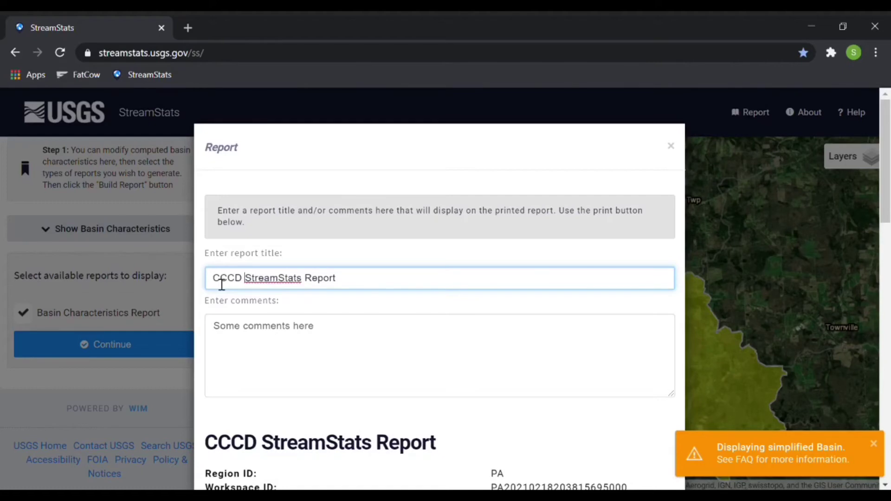
text(Streamba)
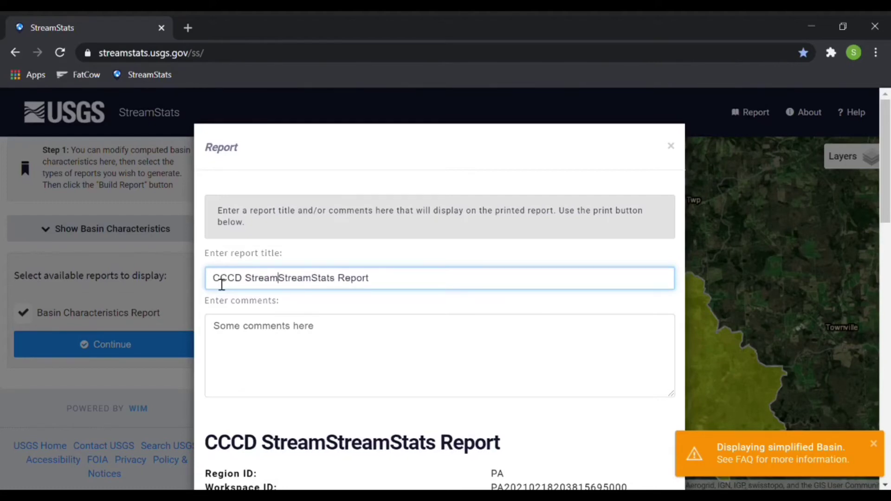
text(nk Stabilizati)
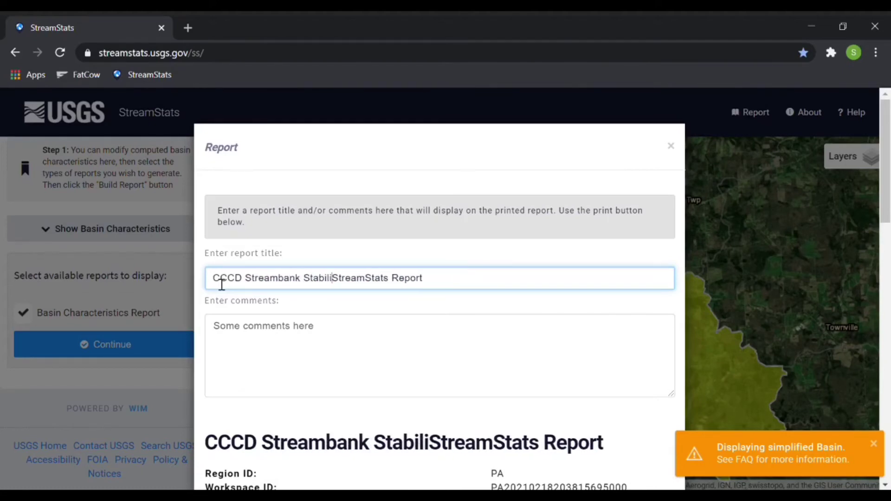
text(on)
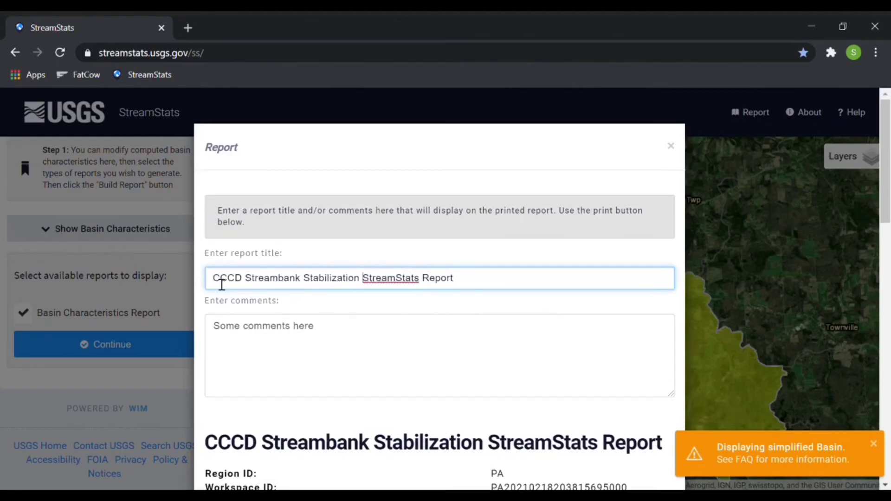
Replace the sample comment with 'This project is for streambank stabilization along Woodcock Creek using ...'.
click(345, 334)
key(BackSpace)
key(BackSpace)
key(BackSpace)
key(BackSpace)
key(BackSpace)
key(BackSpace)
key(BackSpace)
key(BackSpace)
key(BackSpace)
key(BackSpace)
key(BackSpace)
key(BackSpace)
key(BackSpace)
key(BackSpace)
key(BackSpace)
key(BackSpace)
key(BackSpace)
key(BackSpace)
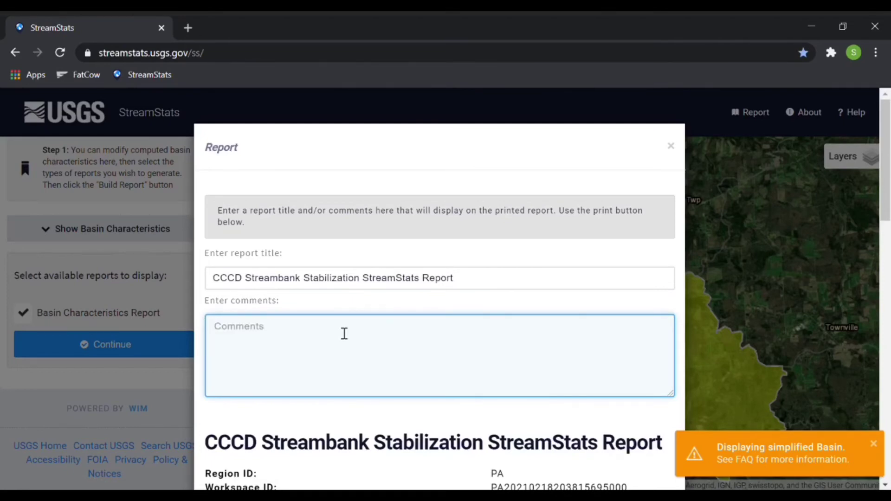
text(This project is for str)
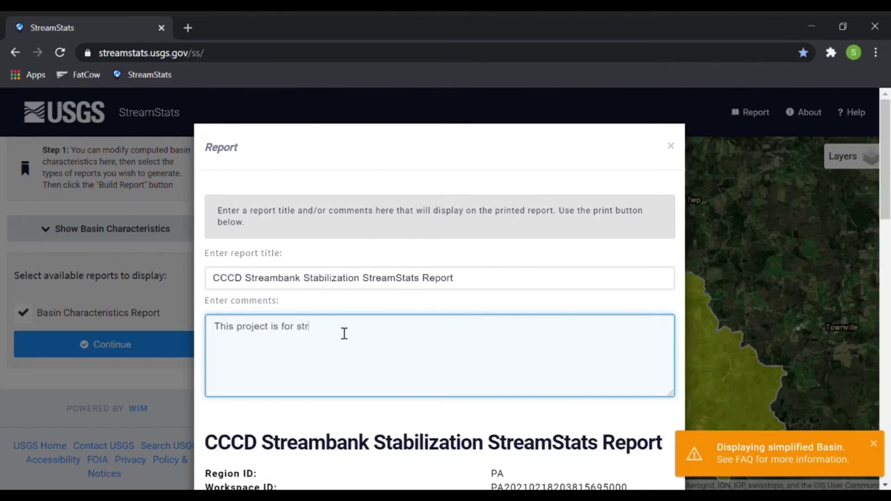
text(eambank stabilization along )
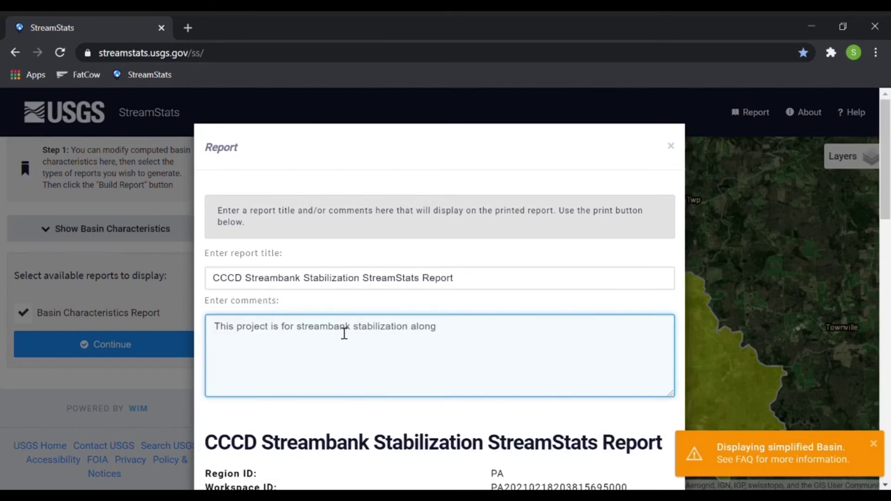
text(wod)
key(BackSpace)
key(BackSpace)
key(BackSpace)
text(Woodcock Creek using )
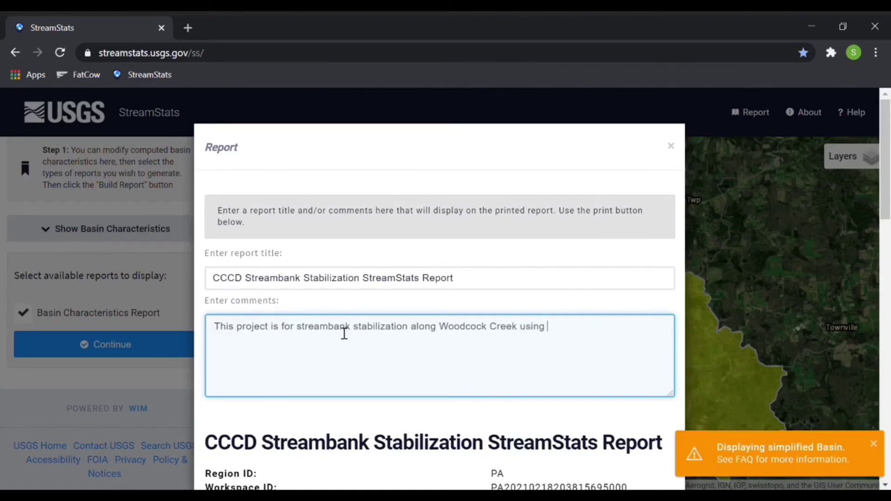
text(...)
Scroll the report down to the basin map, then back up to show title and map together.
scroll(416, 364, down, 2)
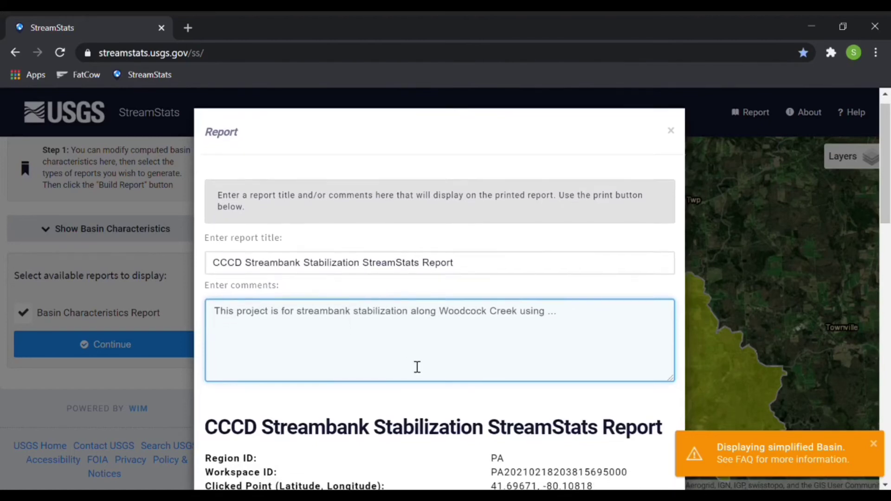
scroll(417, 367, down, 2)
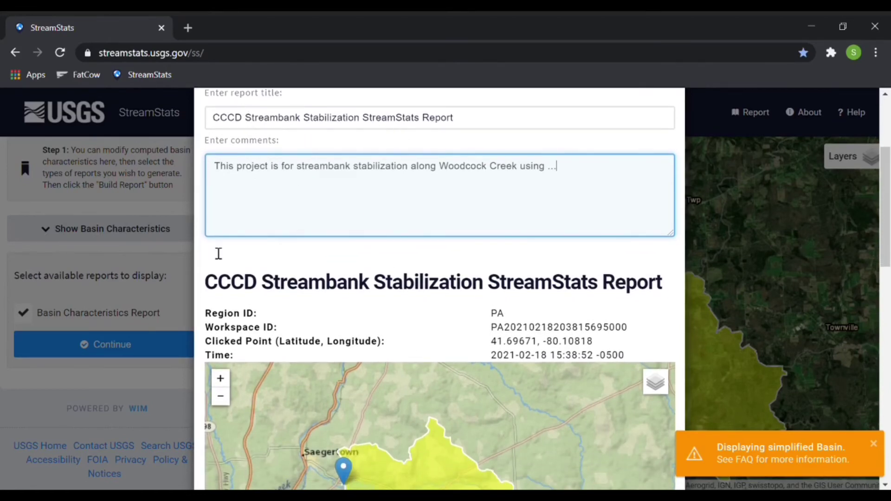
scroll(366, 317, down, 4)
scroll(371, 323, down, 3)
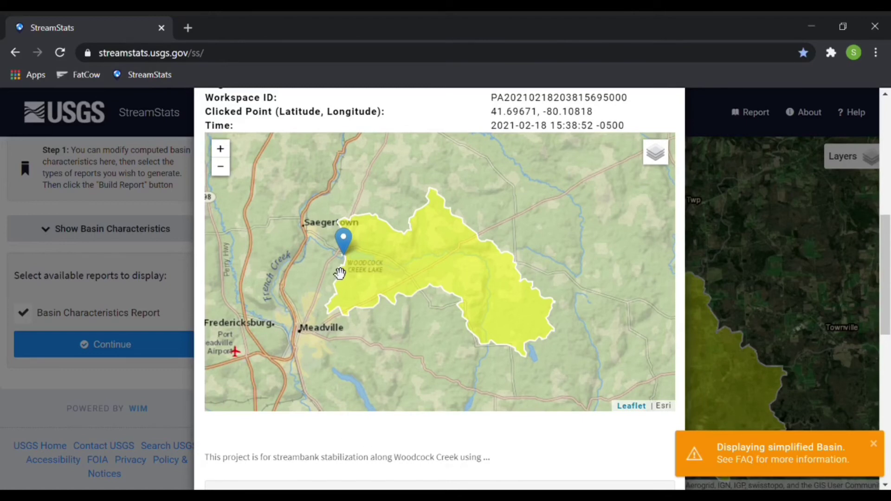
scroll(339, 275, up, 2)
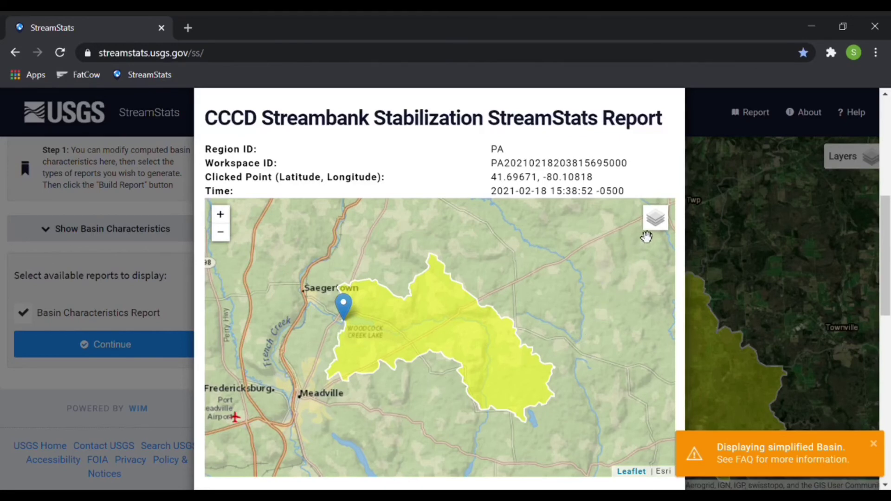
mouse_move(655, 227)
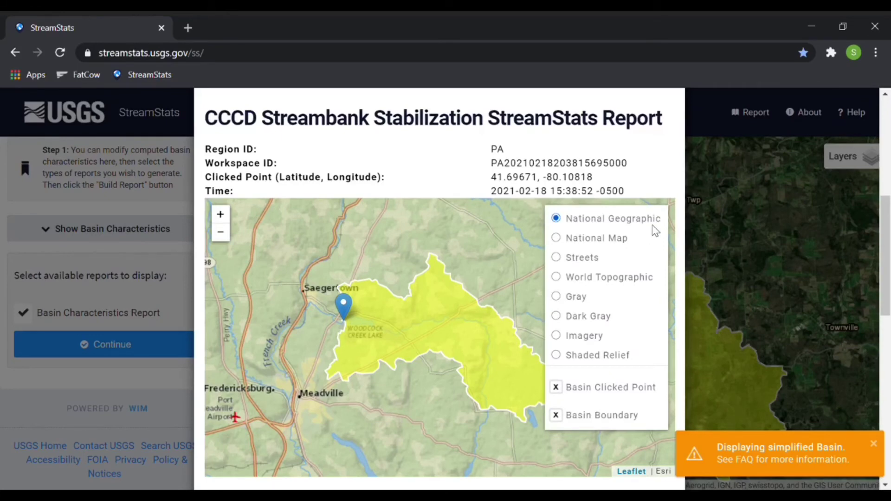
click(557, 336)
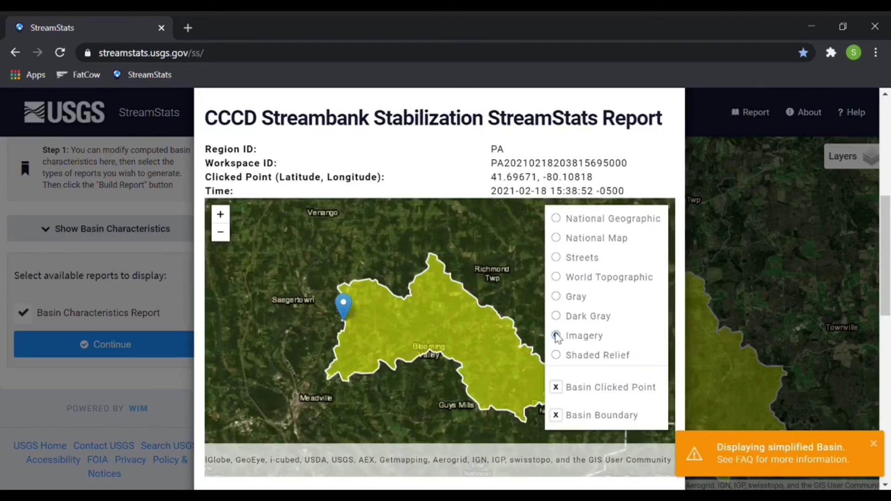
click(557, 278)
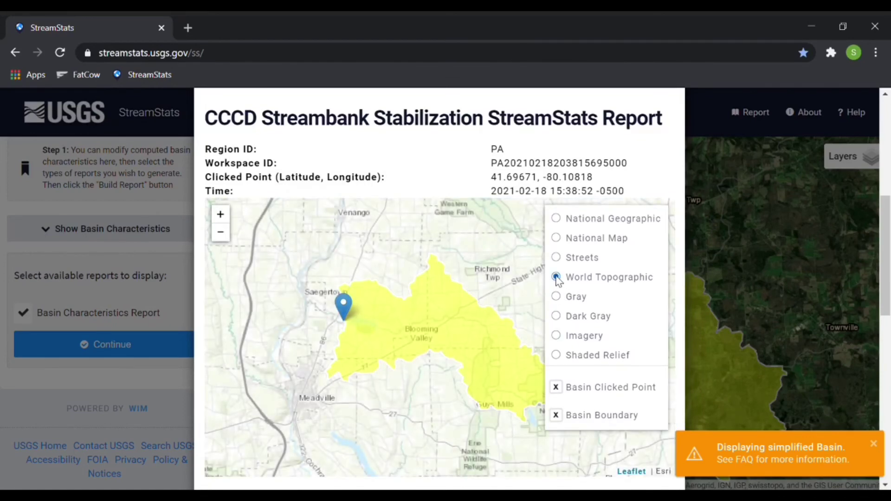
click(557, 219)
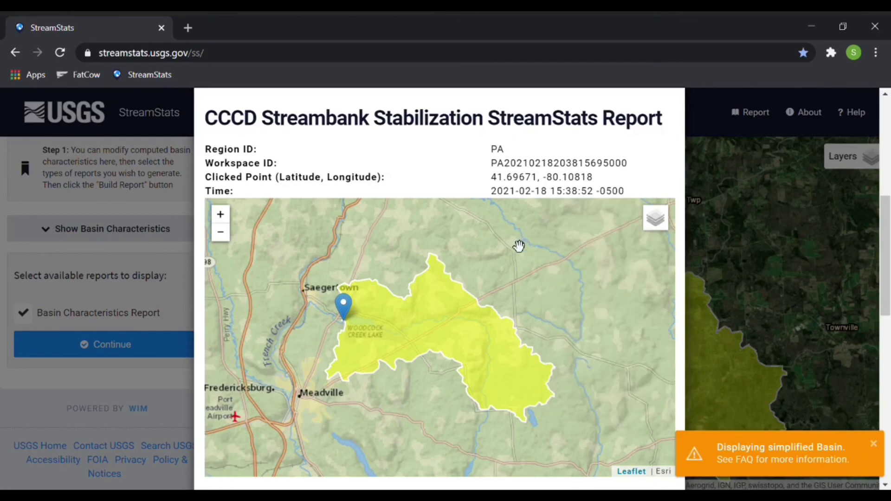
scroll(558, 331, down, 2)
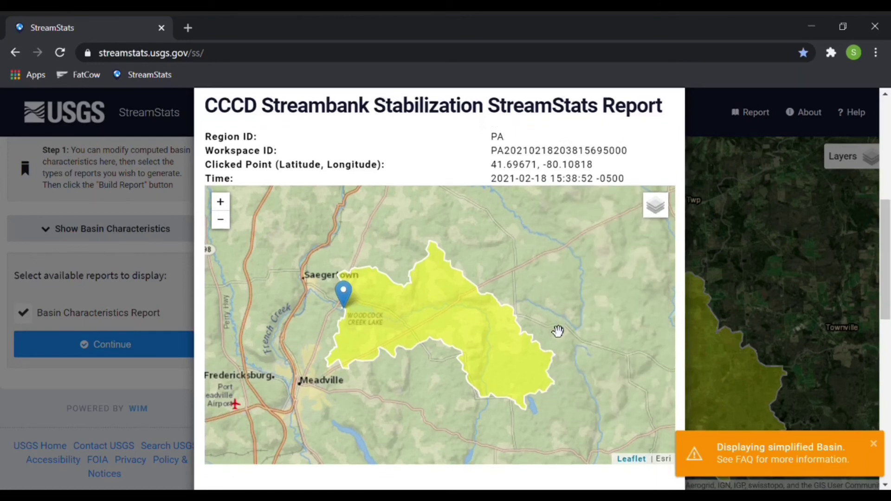
scroll(557, 331, down, 4)
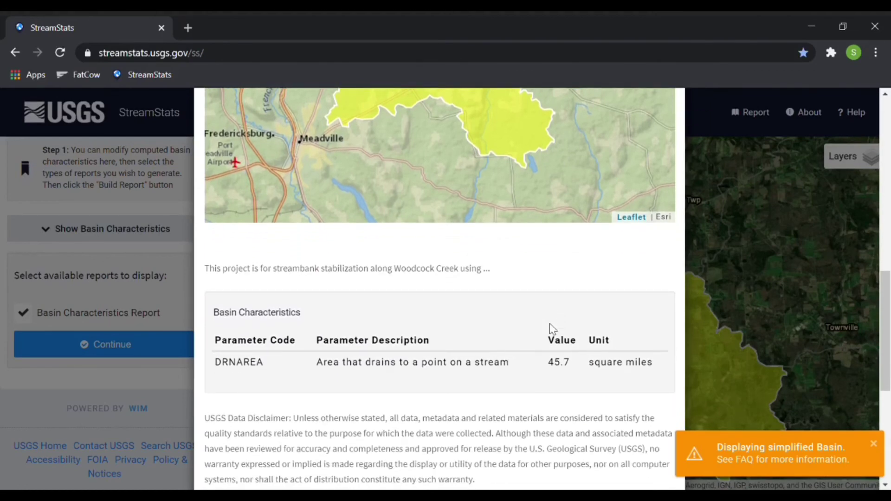
scroll(550, 329, down, 1)
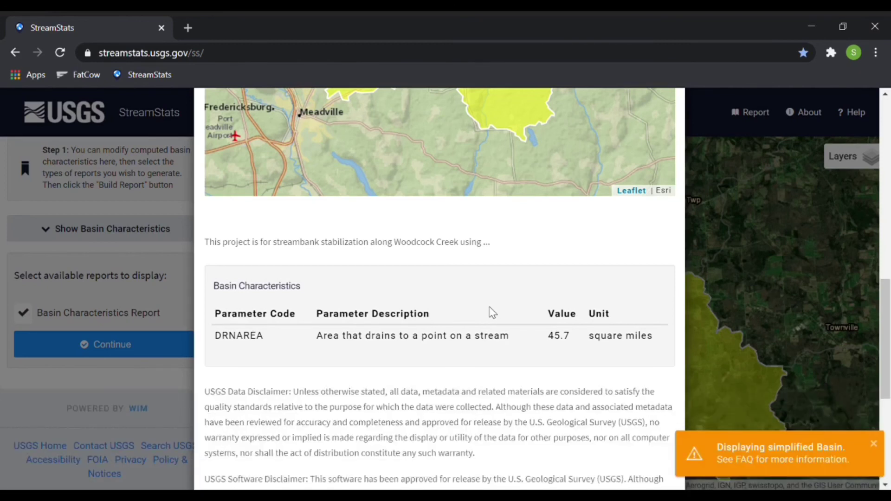
scroll(515, 240, up, 1)
scroll(516, 245, up, 1)
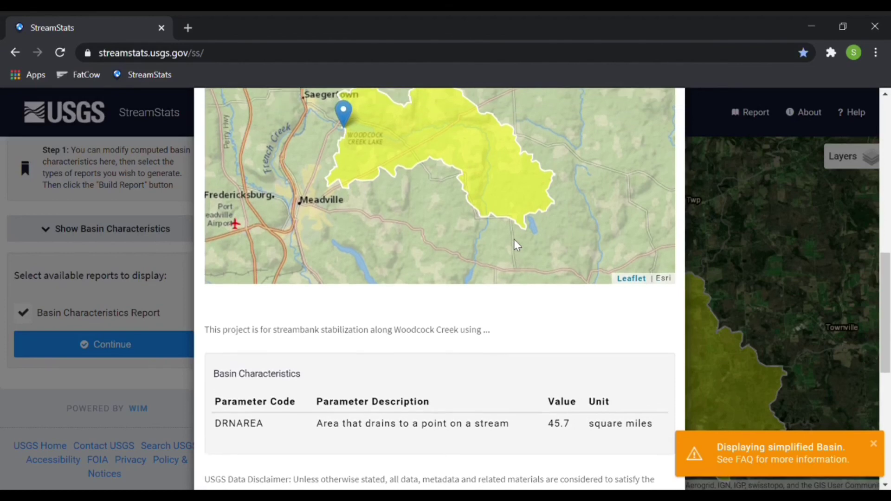
scroll(523, 247, up, 1)
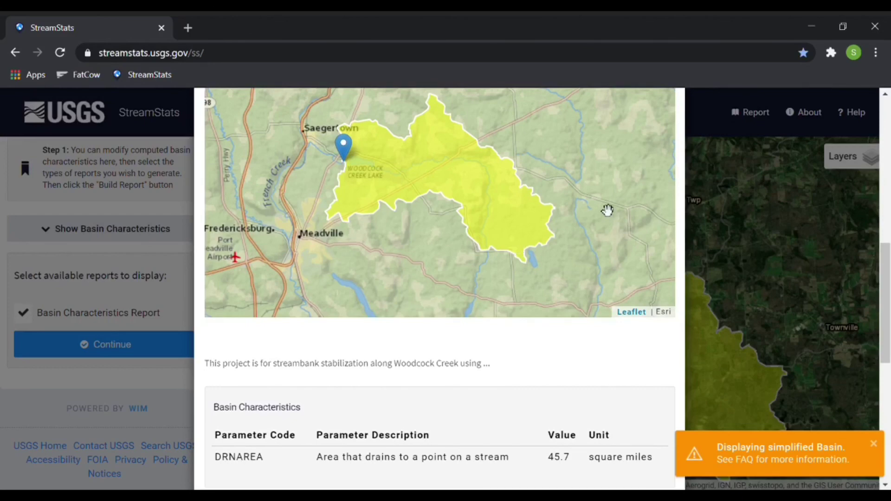
scroll(607, 210, up, 2)
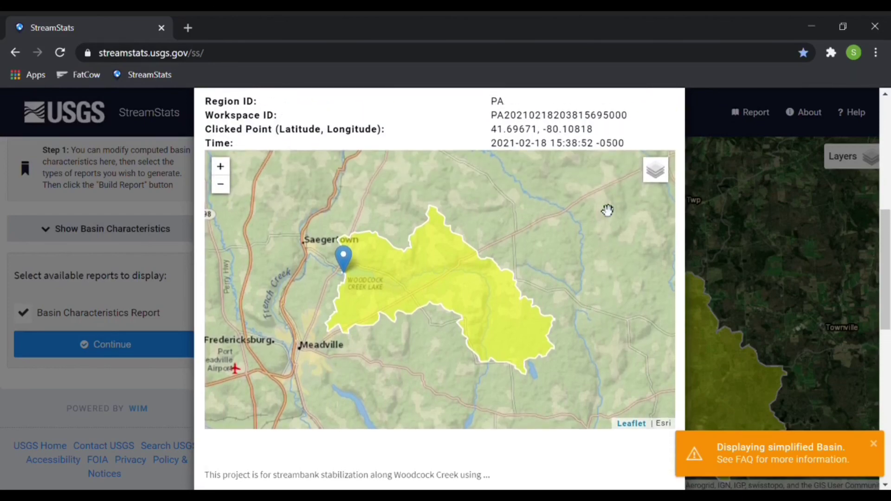